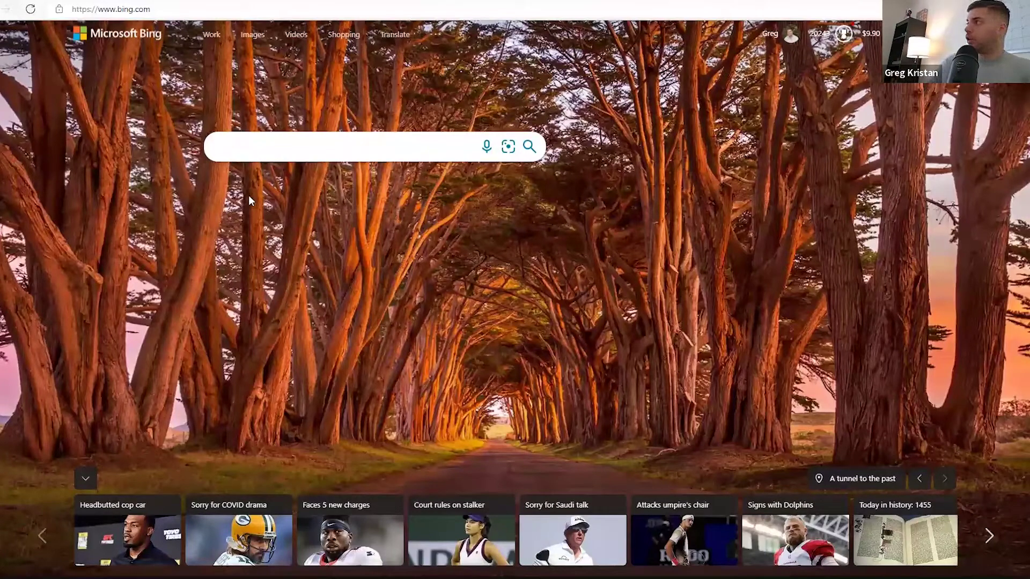
left_click(274, 147)
type("site")
key("Down")
key("Return")
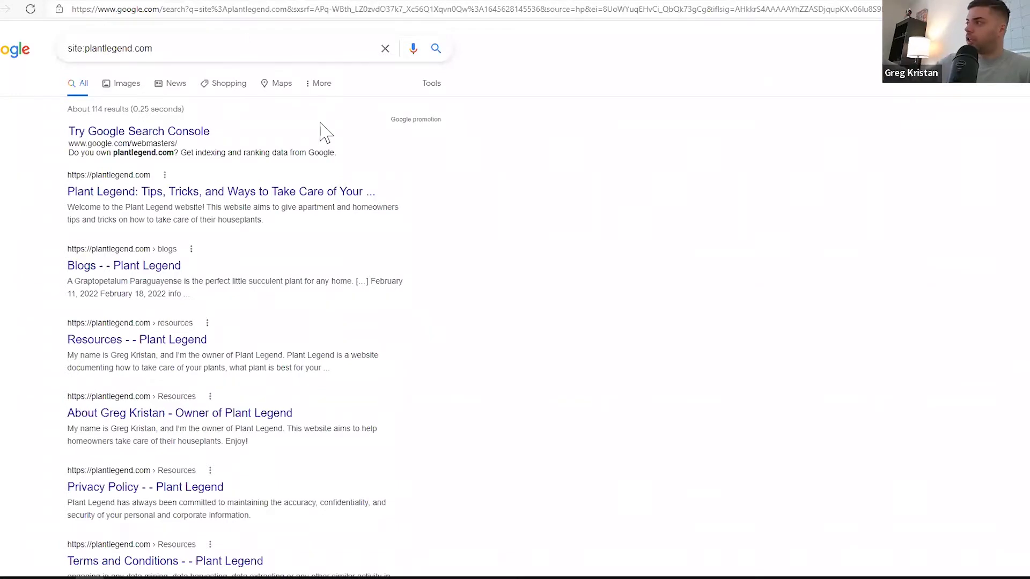
Scroll through Google's site:plantlegend.com results, about 114 pages including blog posts.
scroll(324, 131, "down", 3)
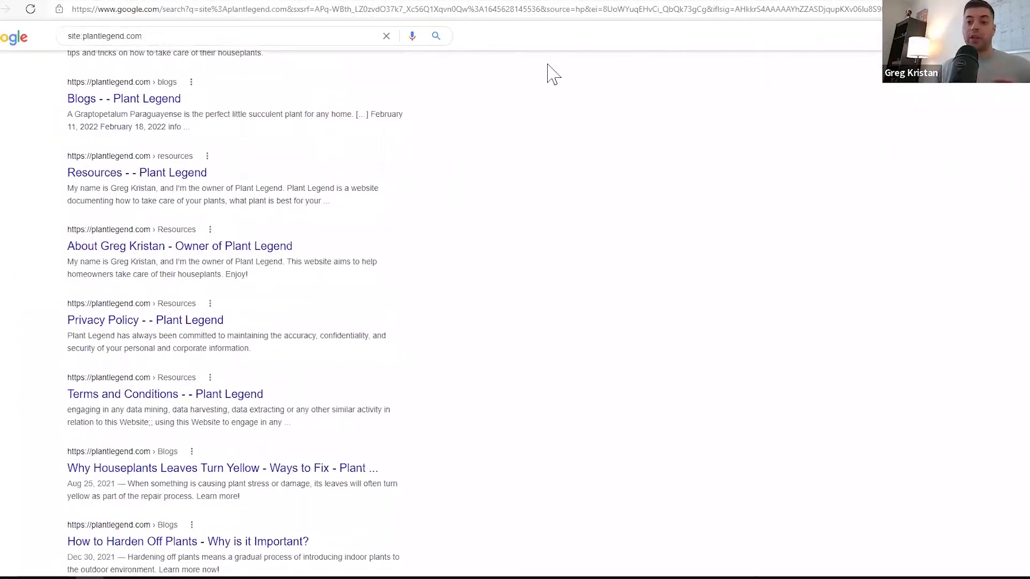
Read the robots.txt rules and sitemap line, then return to the plantlegend.com Webmaster dashboard.
left_click(626, 1)
left_click(396, 157)
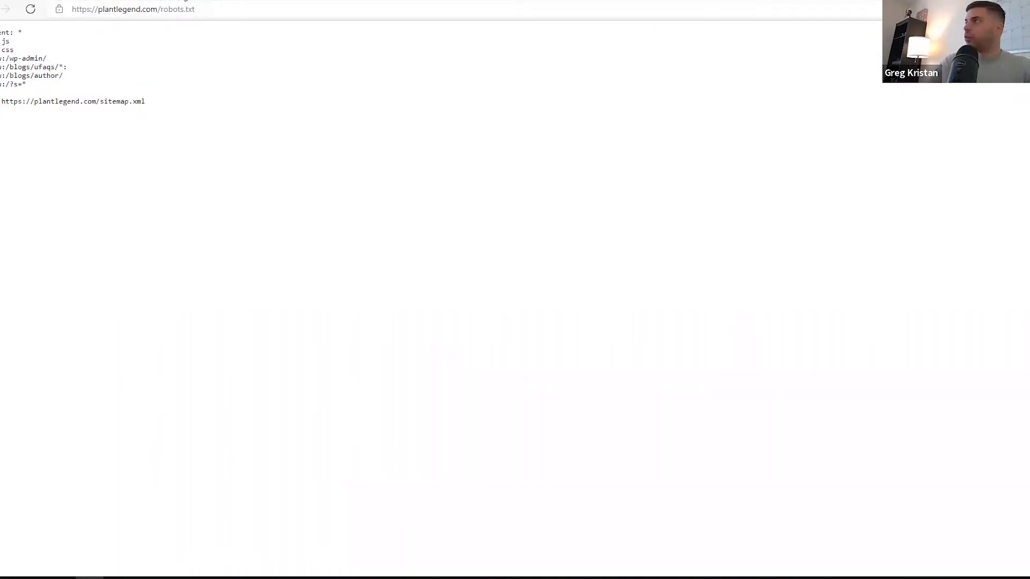
left_click(60, 3)
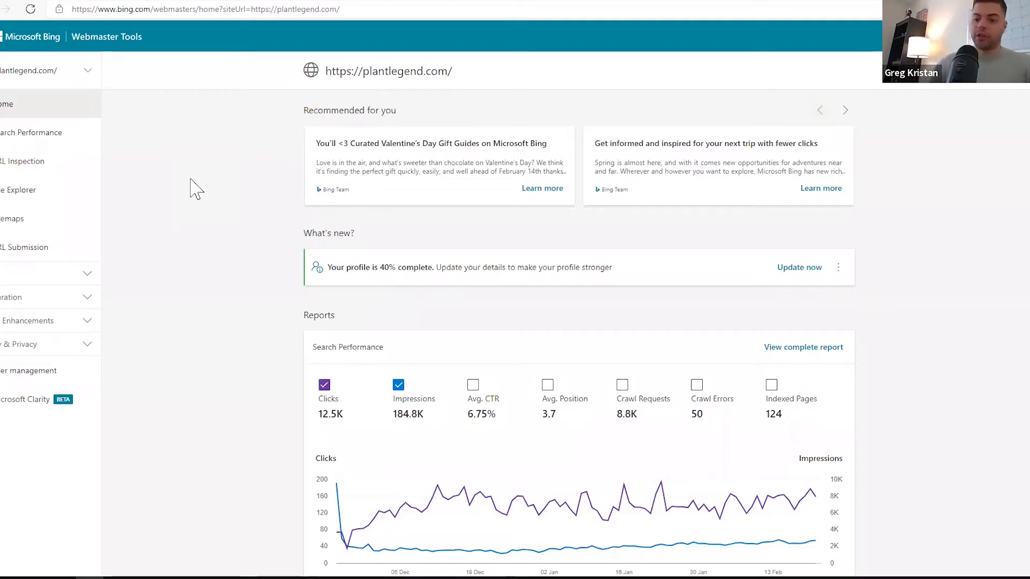
Add Indexed Pages (124) to the dashboard's Search Performance chart and scroll down.
left_click(771, 385)
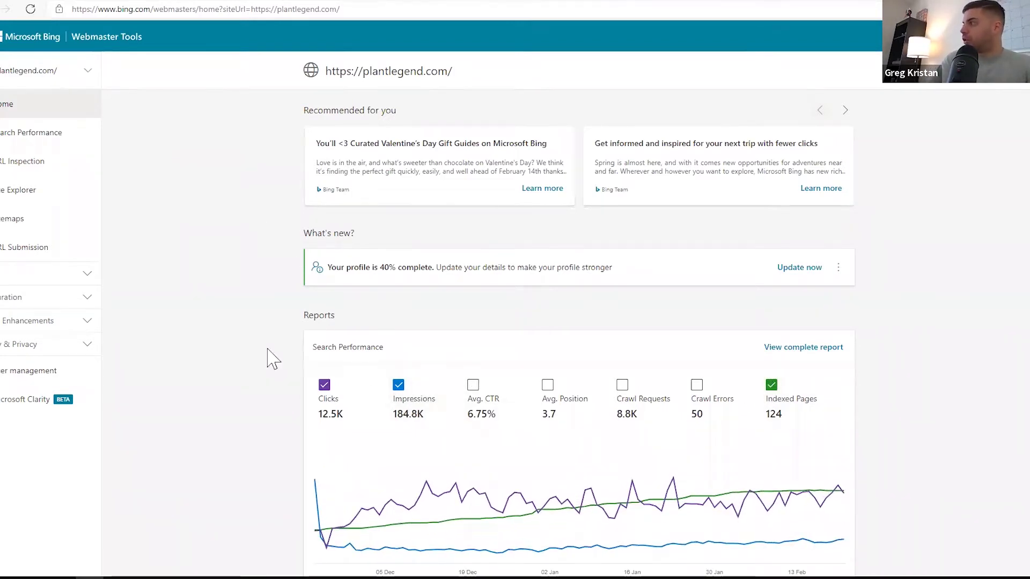
scroll(273, 358, "down", 2)
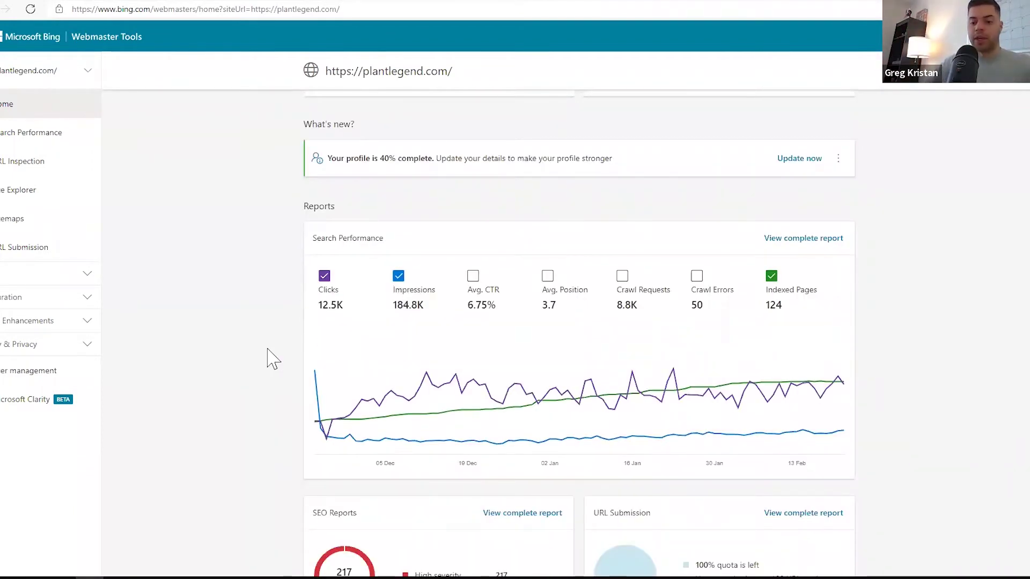
Open the full Search Performance report and tick Indexed Pages in its Overview chart.
left_click(809, 244)
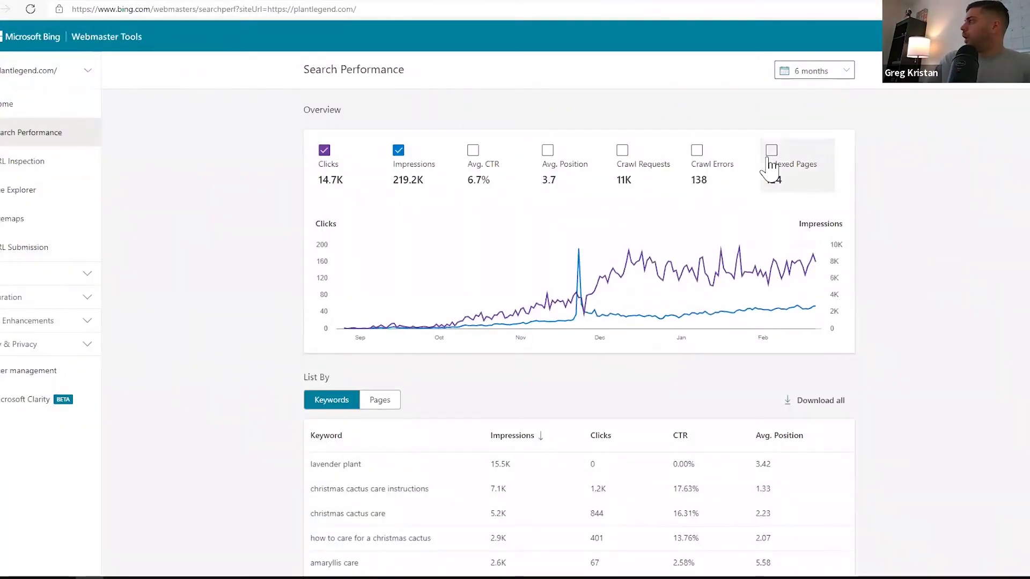
left_click(771, 161)
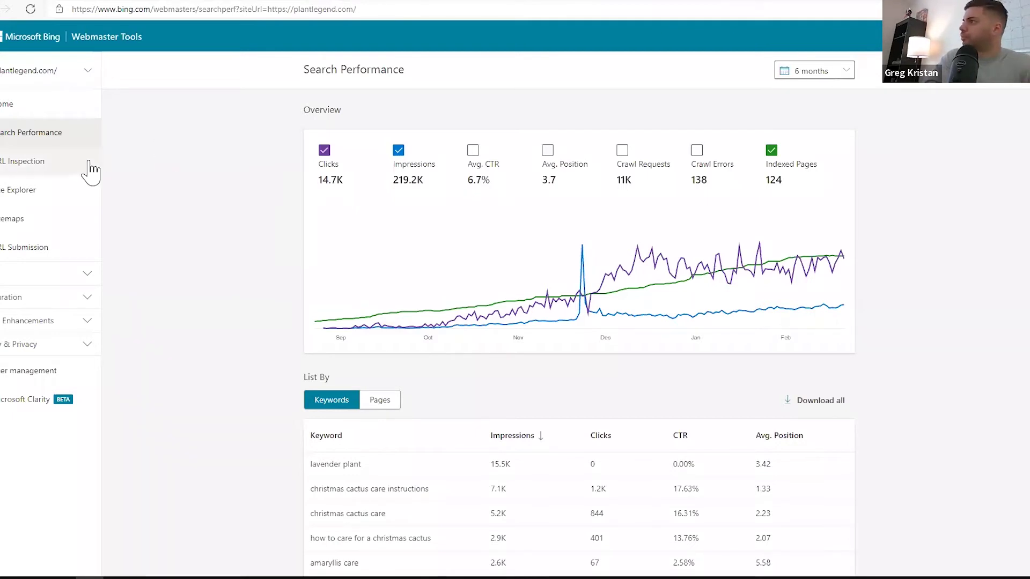
left_click(55, 173)
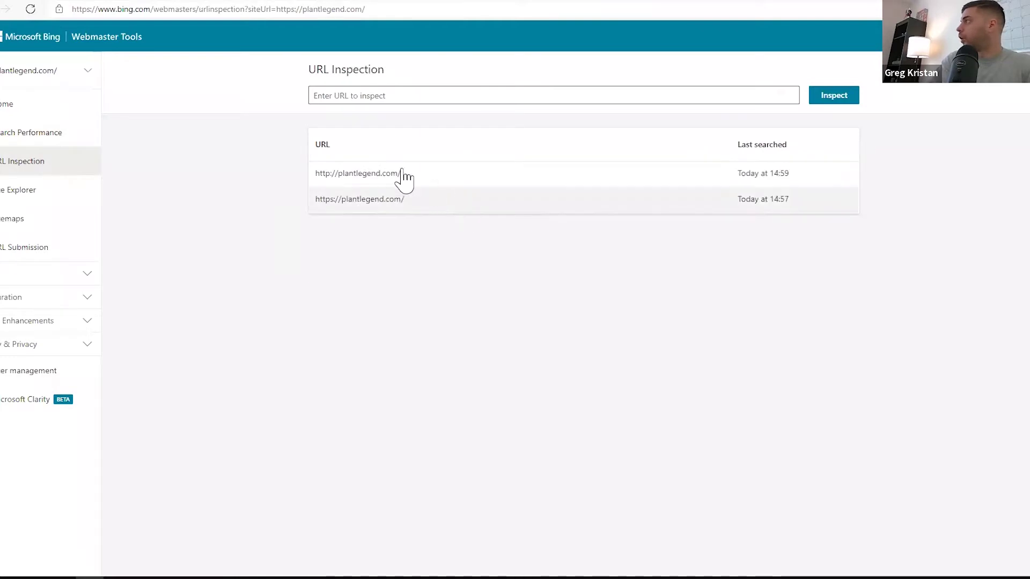
left_click(387, 200)
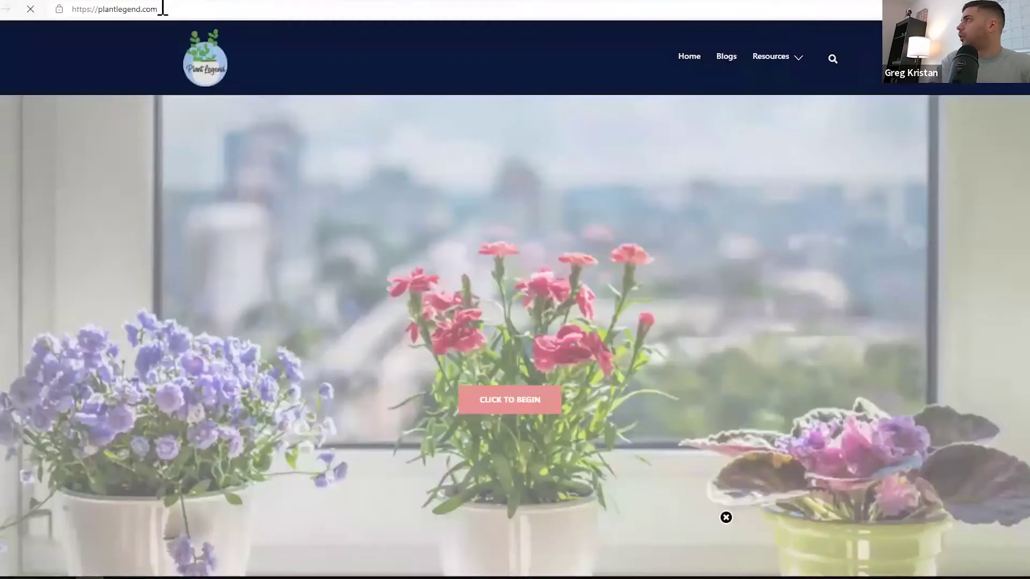
left_click(162, 9)
key("ctrl+c")
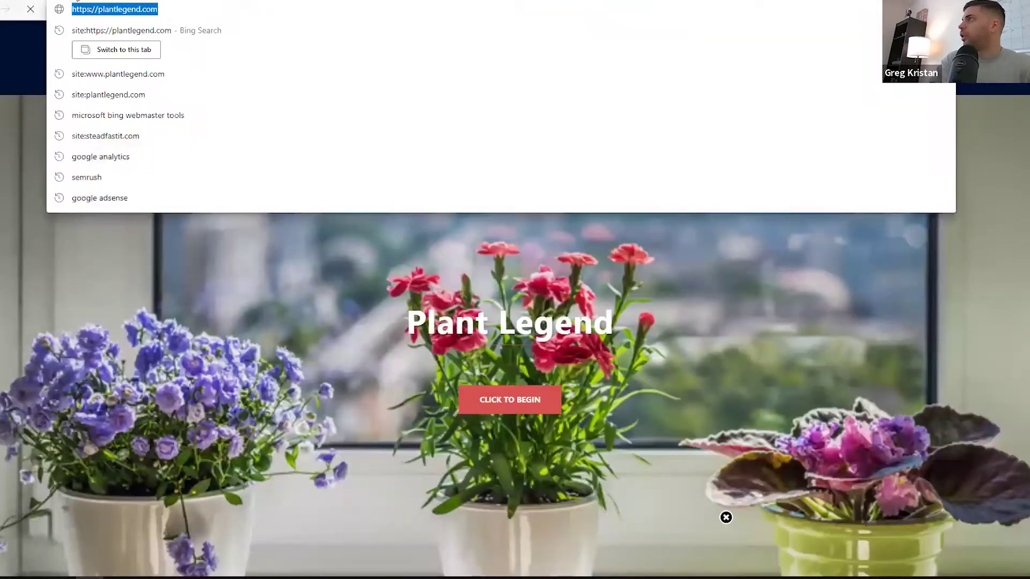
key("ctrl+w")
left_click(347, 99)
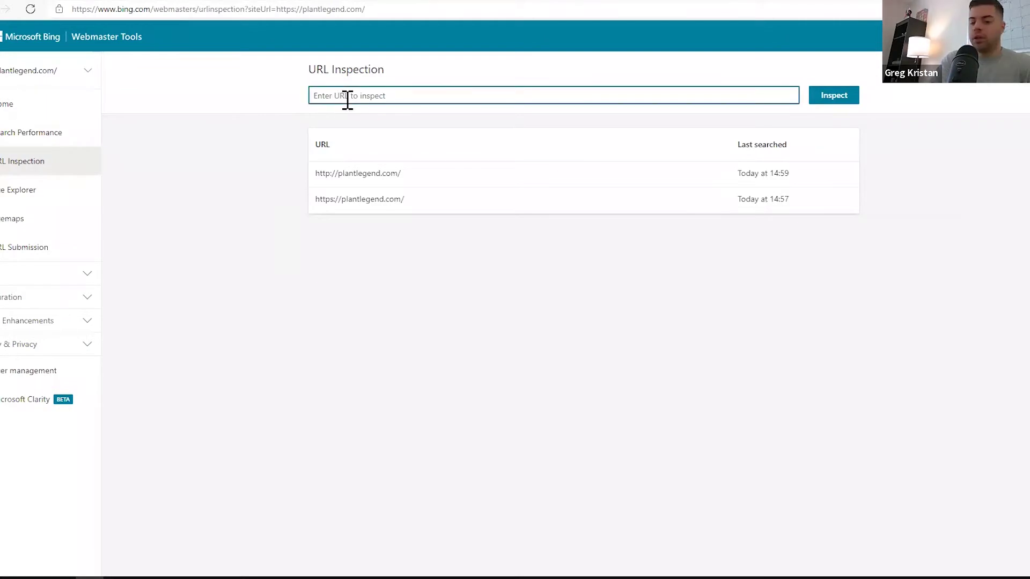
key("ctrl+v")
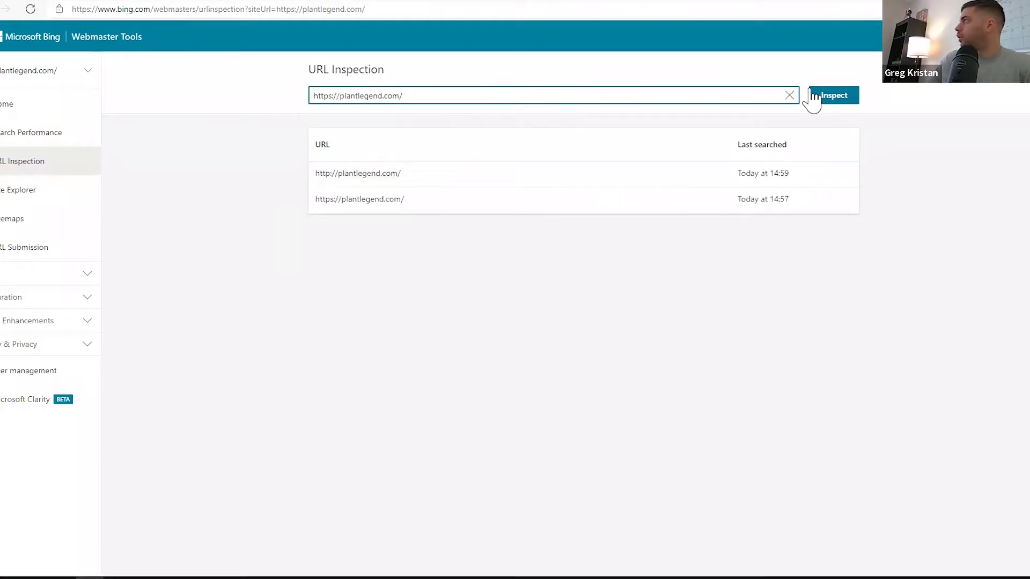
left_click(832, 97)
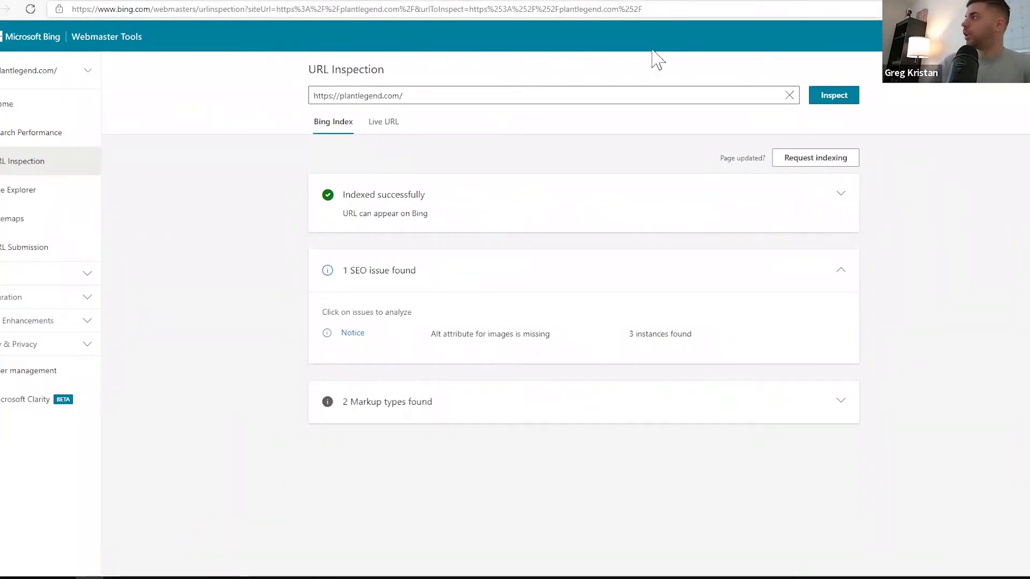
left_click(332, 99)
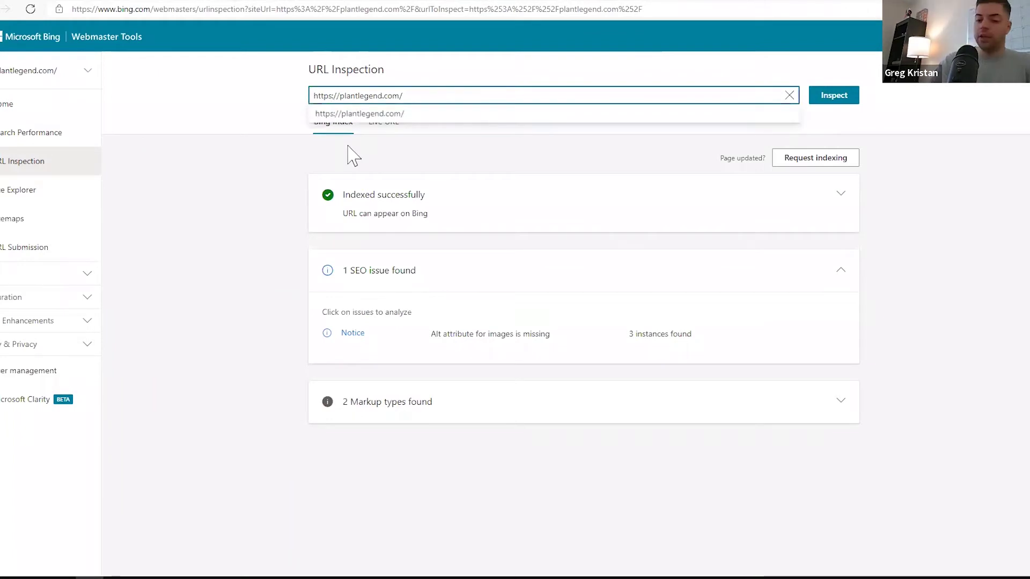
key("BackSpace")
key("BackSpace")
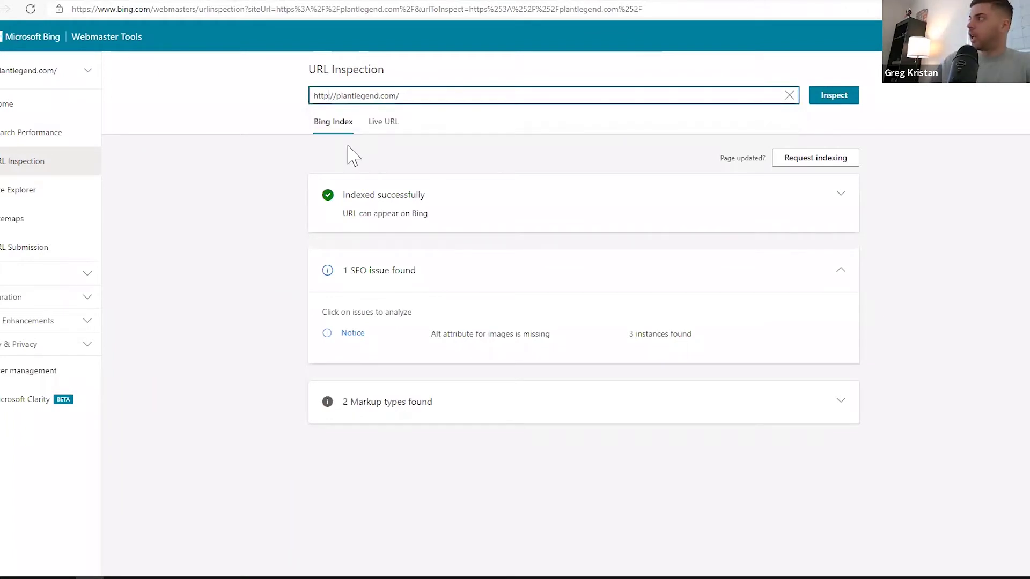
left_click(844, 97)
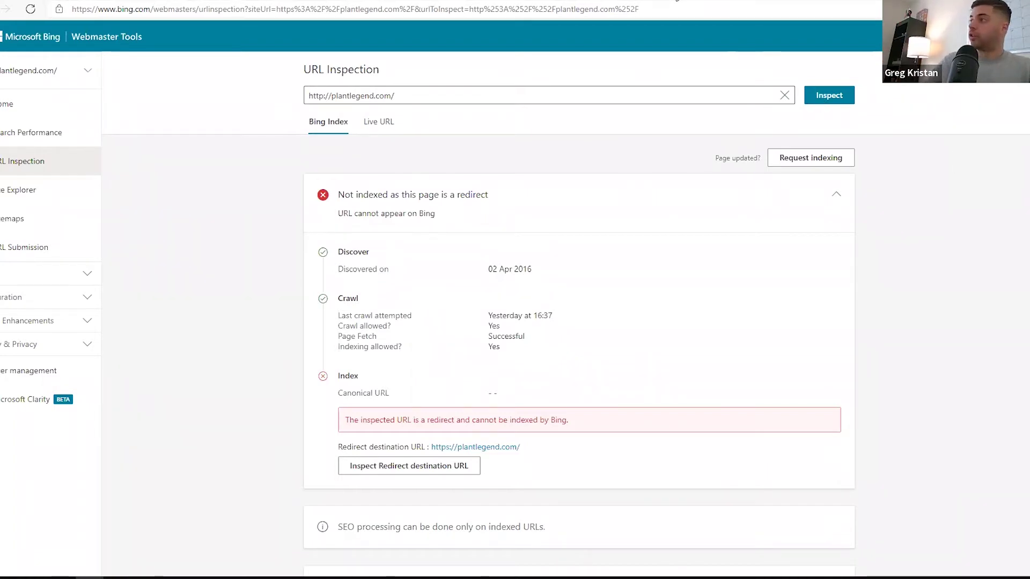
left_click(21, 191)
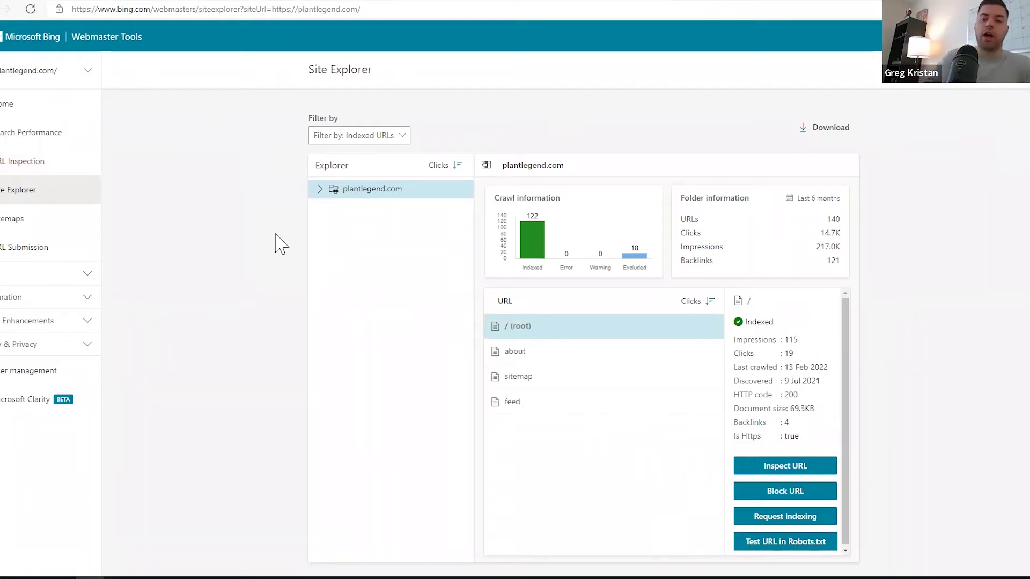
Filter Site Explorer by 'URLs with malware', which returns no data.
left_click(384, 142)
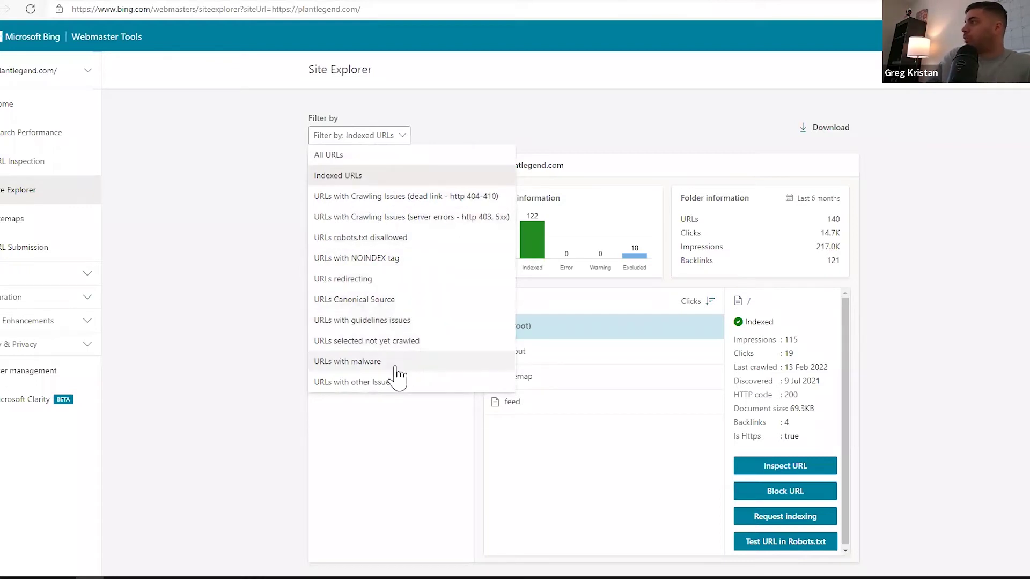
left_click(347, 361)
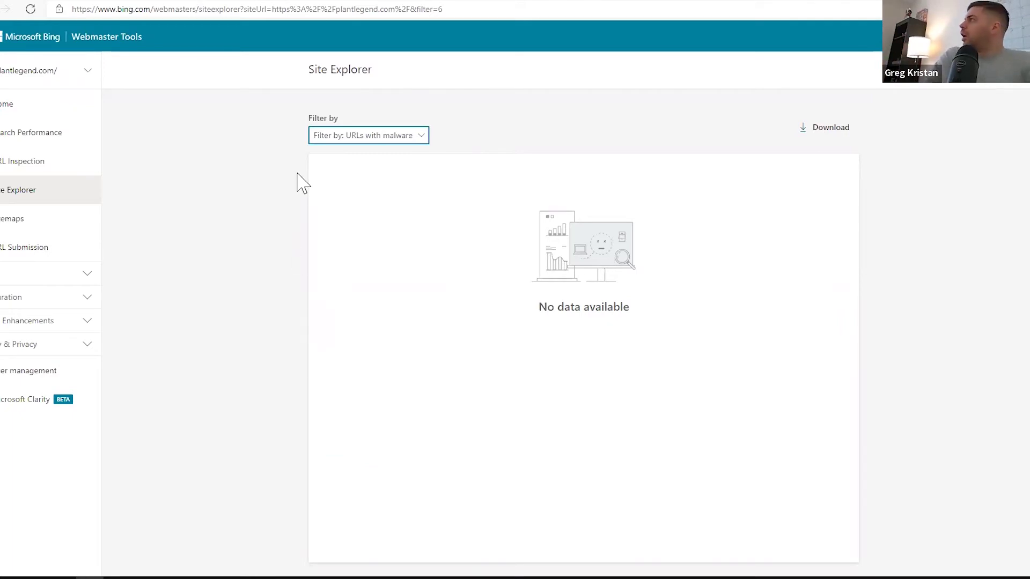
Go to Sitemaps, showing 2 known sitemaps with no errors and 201 URLs discovered.
left_click(31, 221)
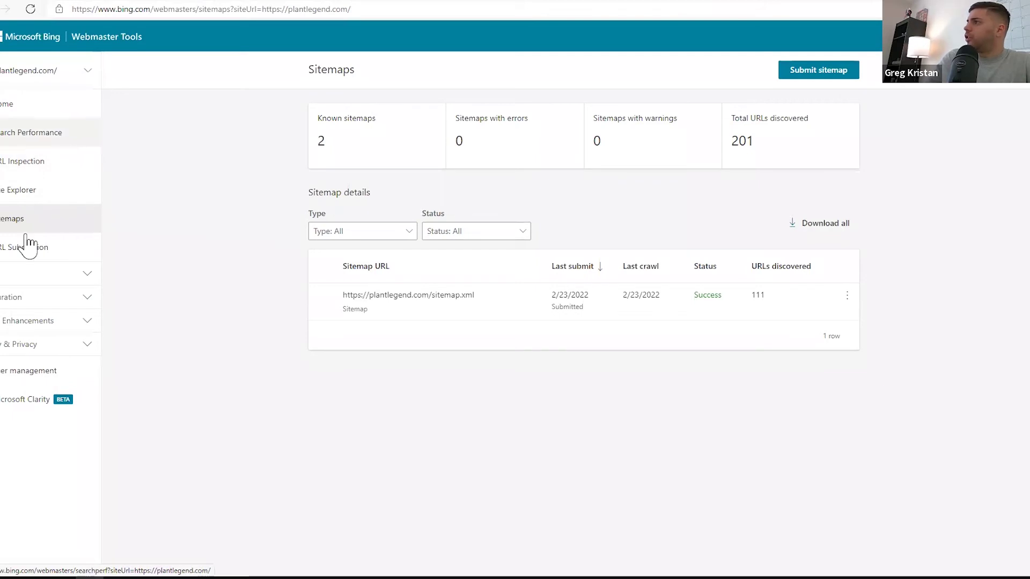
Expand the collapsed sidebar group of extra SEO tools.
left_click(71, 278)
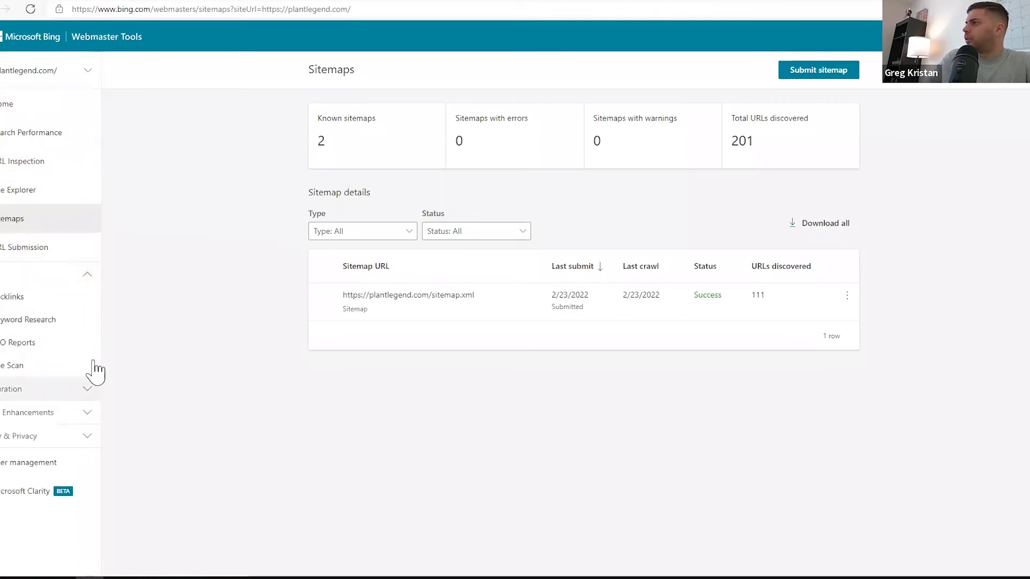
Open URL Submission and review the 108 submitted plantlegend.com URLs and the 100-URL daily quota.
left_click(55, 247)
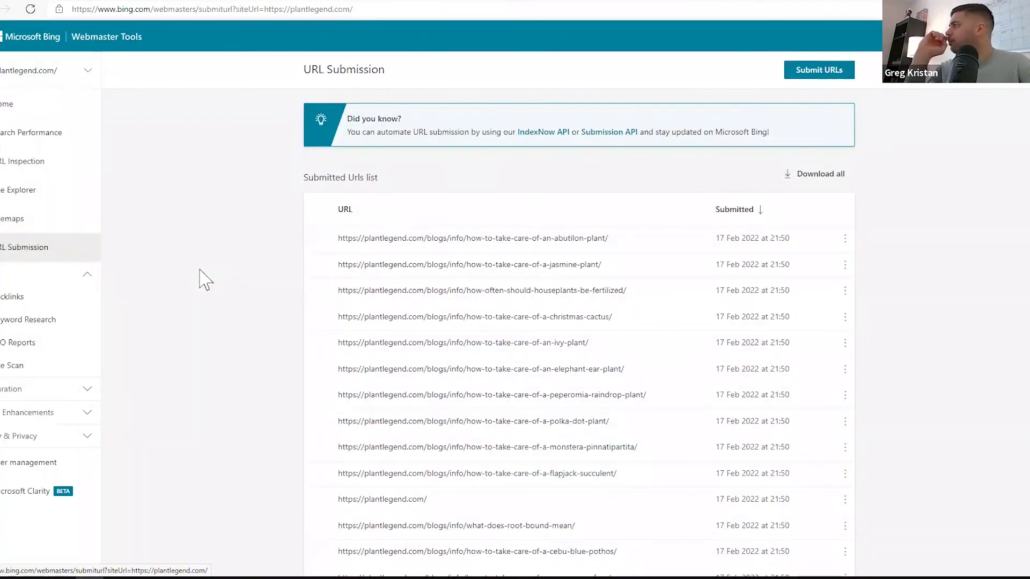
scroll(205, 279, "down", 8)
scroll(206, 279, "up", 8)
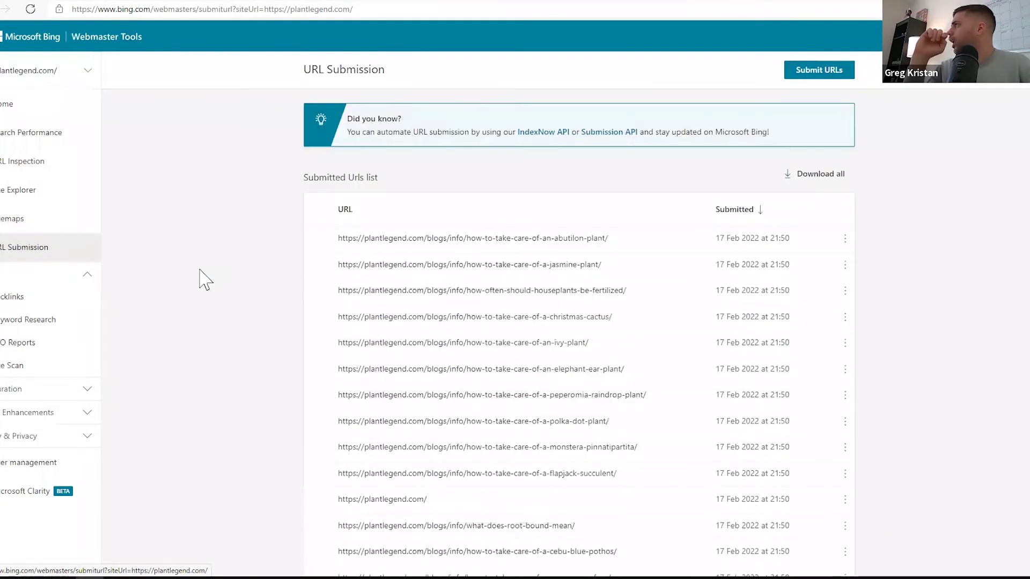
scroll(206, 279, "down", 8)
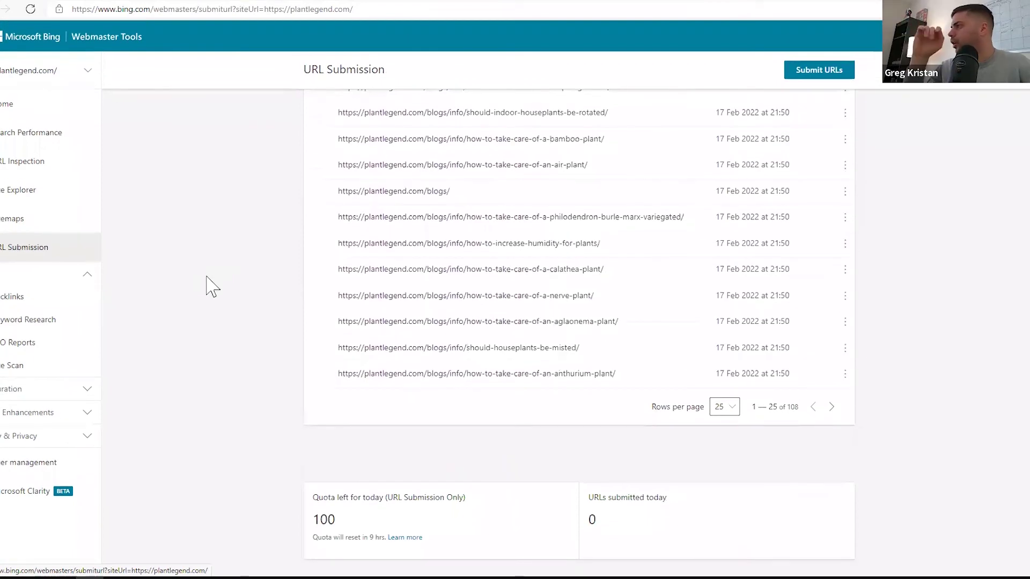
scroll(215, 291, "up", 8)
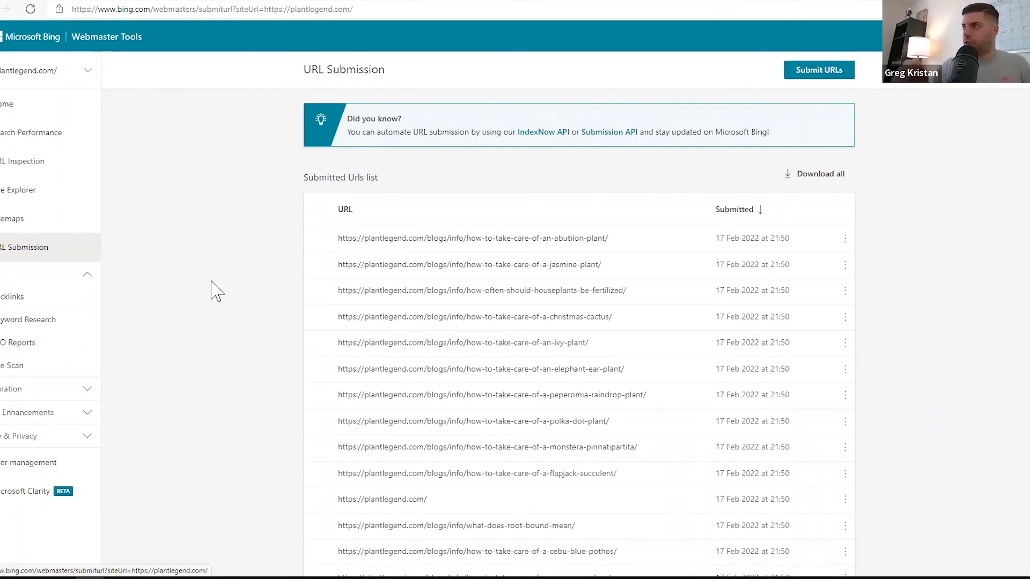
Return to Site Explorer and filter it to 'URLs with malware', which shows no data.
left_click(30, 194)
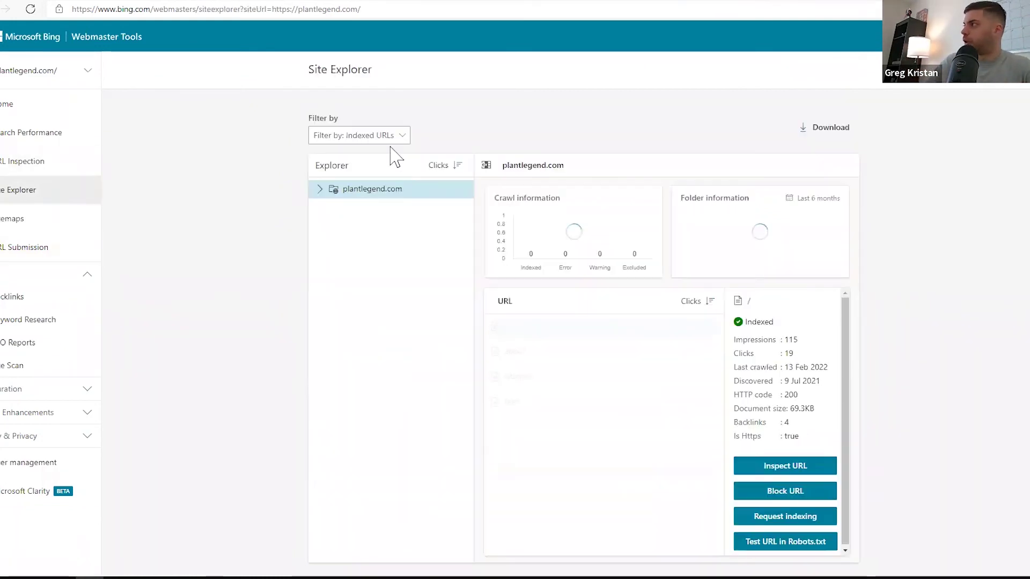
left_click(392, 139)
left_click(374, 363)
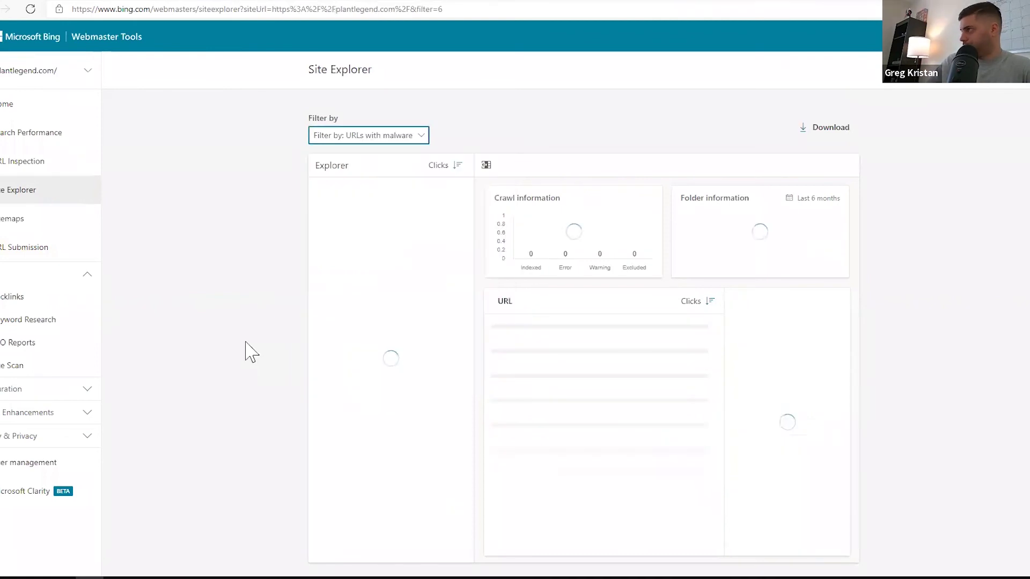